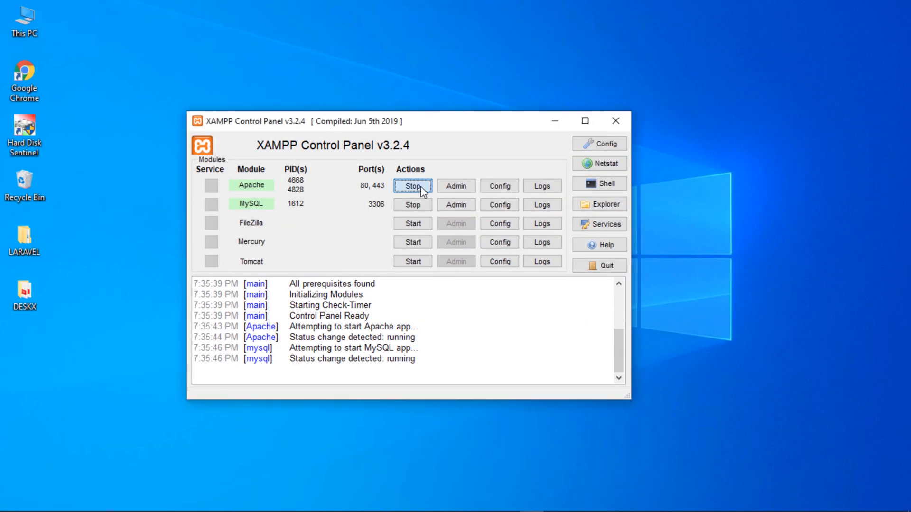
Step: Stop the Apache and MySQL servers, then quit the control panel
{"action": "left_click", "coordinate": [413, 186]}
{"action": "left_click", "coordinate": [413, 205]}
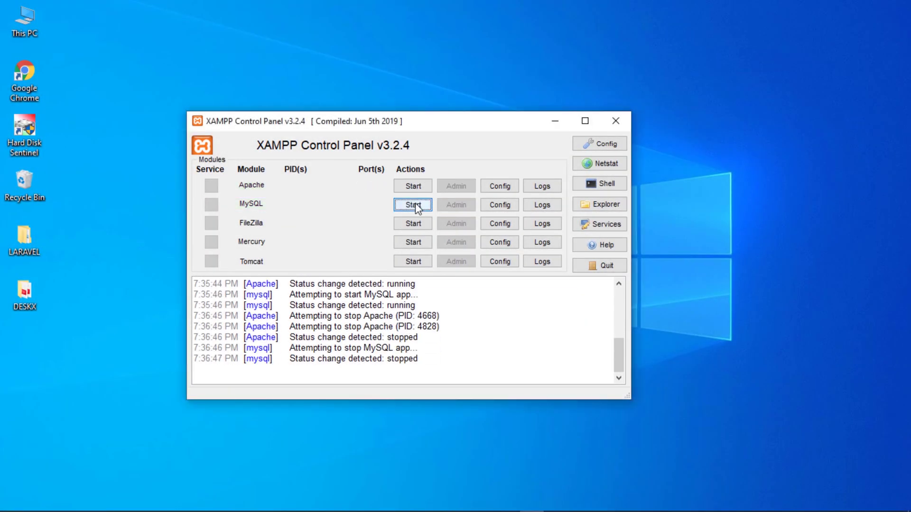
{"action": "left_click", "coordinate": [601, 269]}
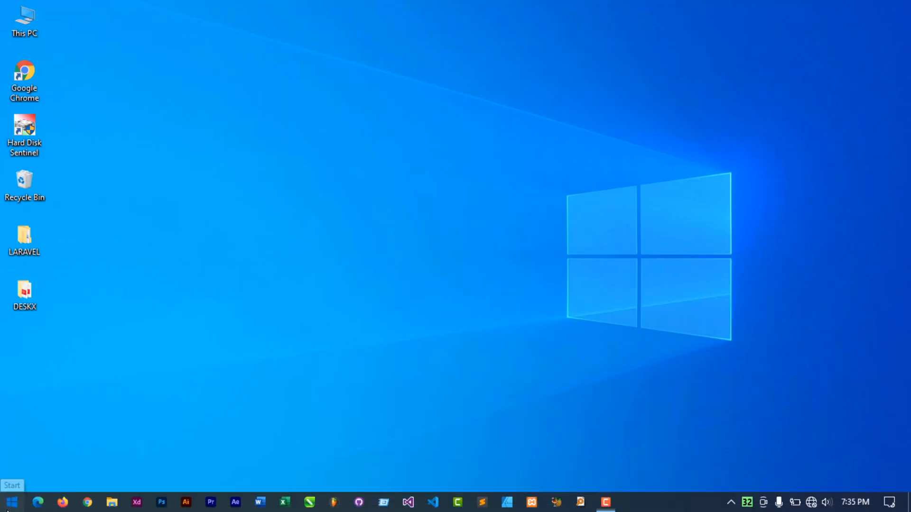
Step: Relaunch XAMPP Control Panel from the Start menu and centre its window
{"action": "left_click", "coordinate": [12, 504]}
{"action": "type", "text": "xam"}
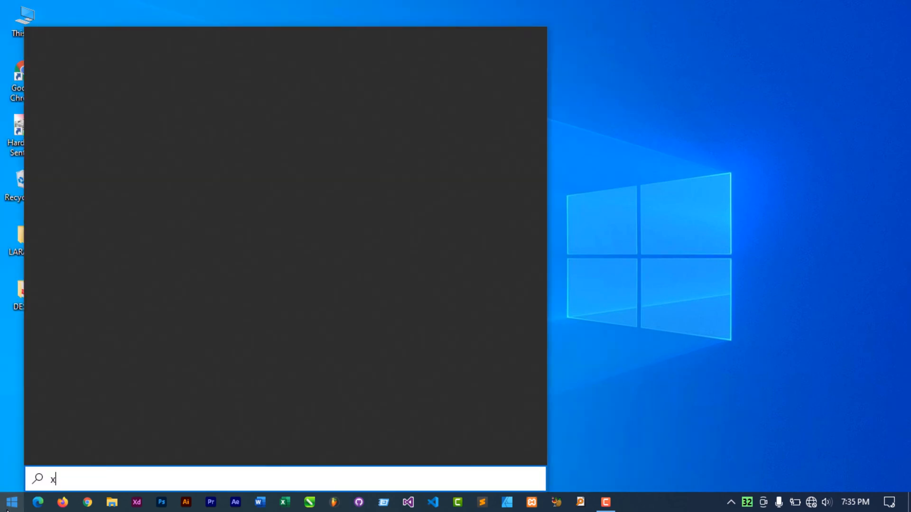
{"action": "left_click", "coordinate": [90, 98]}
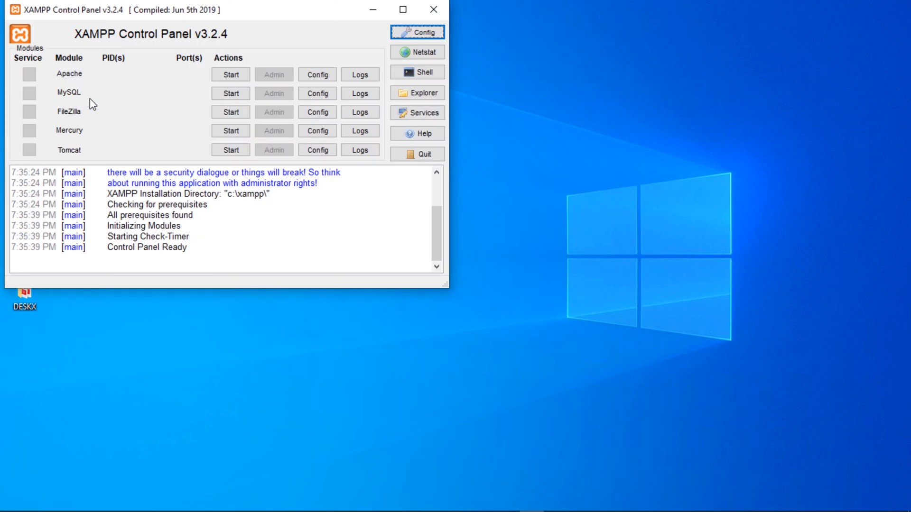
{"action": "left_click_drag", "start_coordinate": [144, 18], "coordinate": [327, 130]}
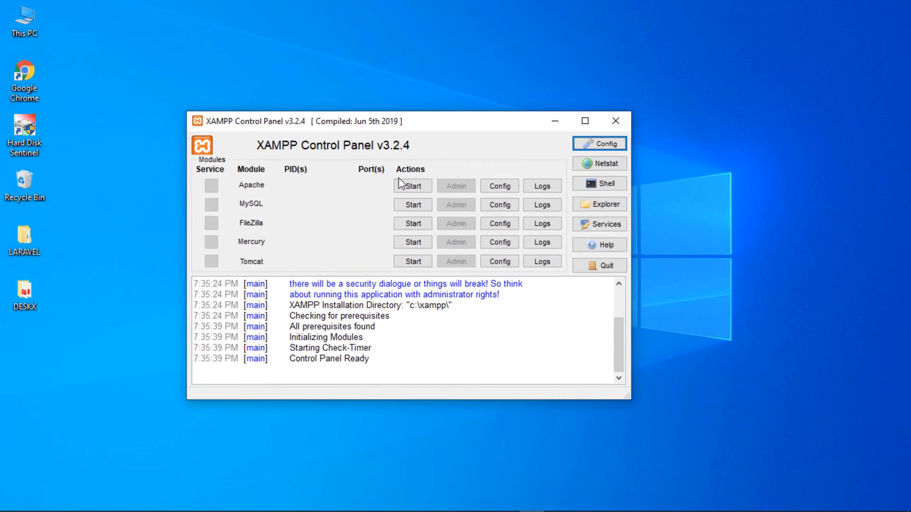
Step: Start Apache and MySQL and open phpMyAdmin via MySQL's Admin button
{"action": "left_click", "coordinate": [413, 186]}
{"action": "left_click", "coordinate": [414, 206]}
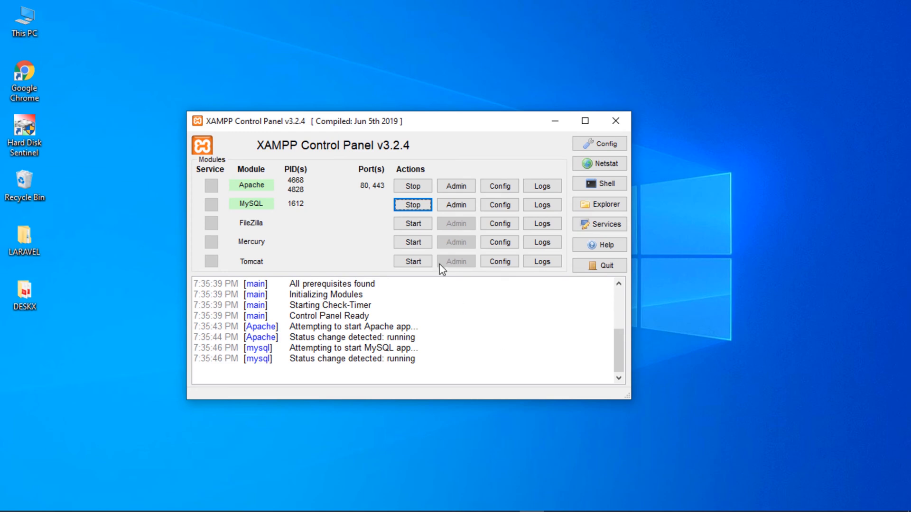
{"action": "left_click", "coordinate": [457, 205]}
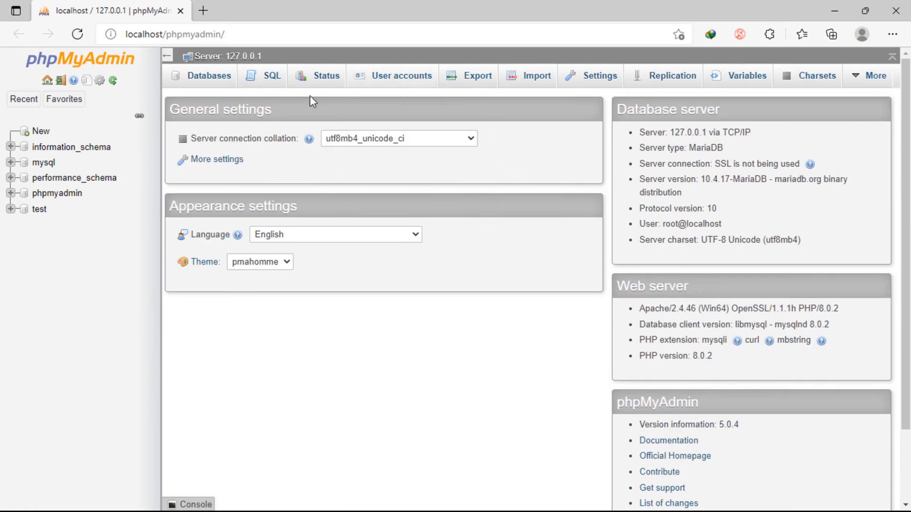
Step: Minimise the browser, stop Apache and MySQL, and quit, hitting the EAccessViolation error
{"action": "left_click", "coordinate": [836, 10]}
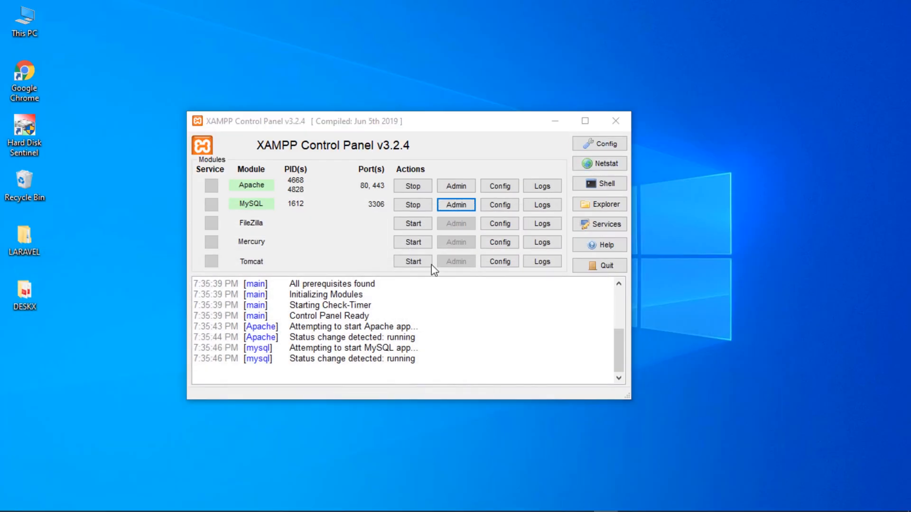
{"action": "left_click", "coordinate": [413, 186]}
{"action": "left_click", "coordinate": [415, 204]}
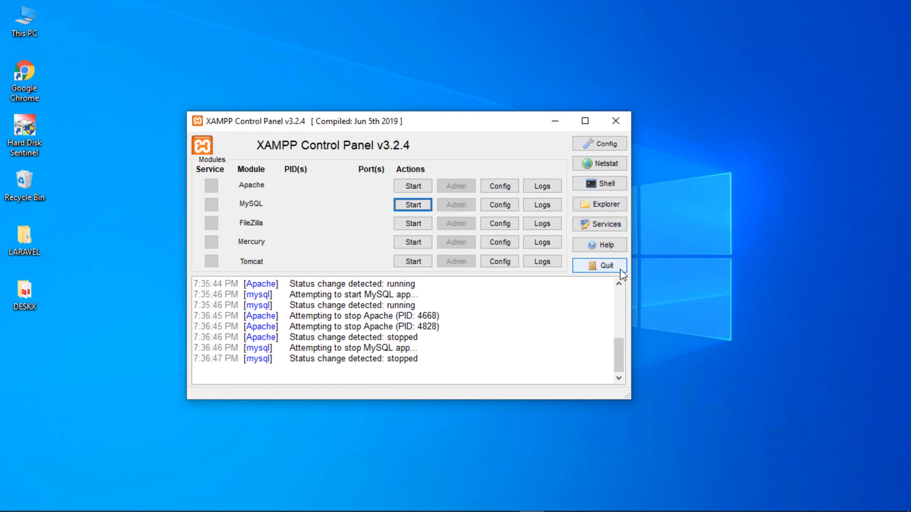
{"action": "left_click", "coordinate": [607, 265]}
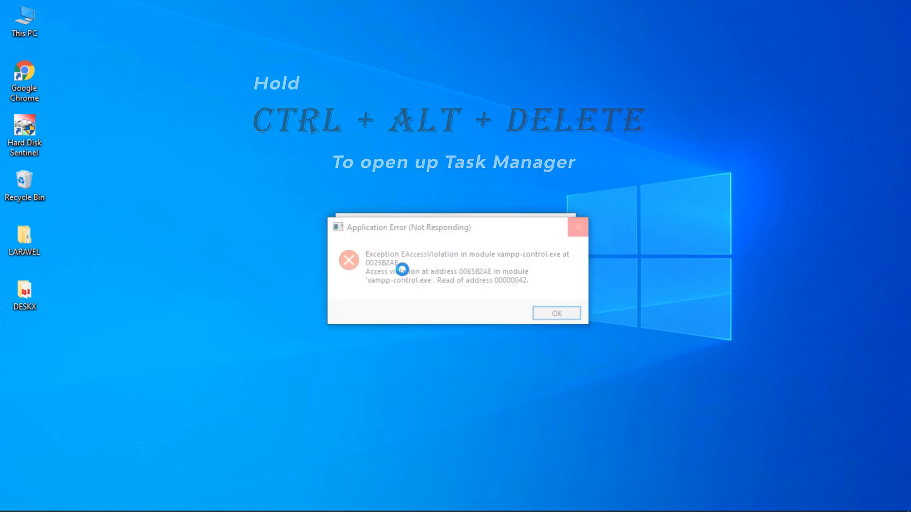
Step: End the not-responding xampp-control process in Task Manager and close it
{"action": "key", "text": "ctrl+shift+Escape"}
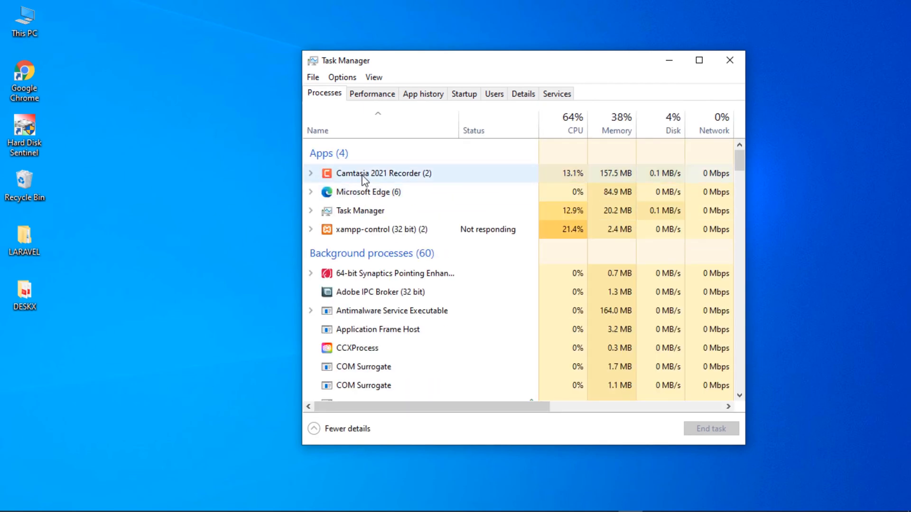
{"action": "left_click", "coordinate": [358, 231]}
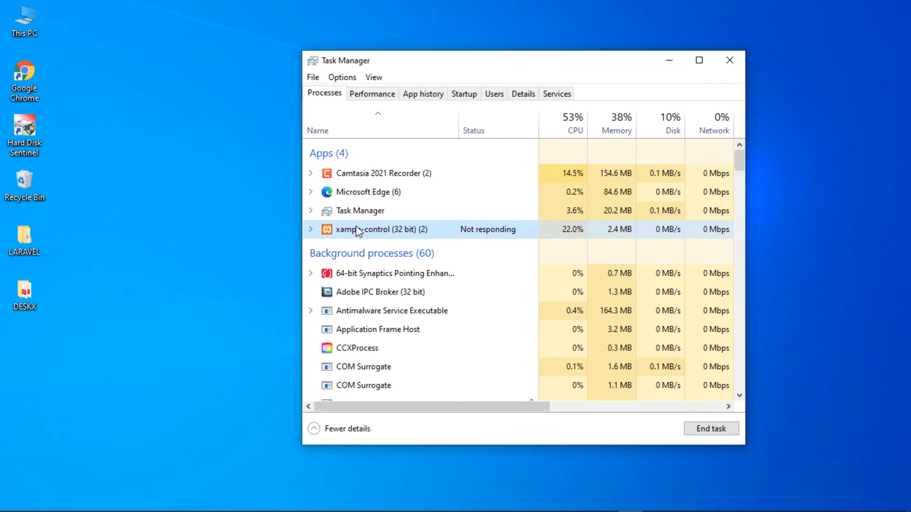
{"action": "left_click", "coordinate": [710, 428]}
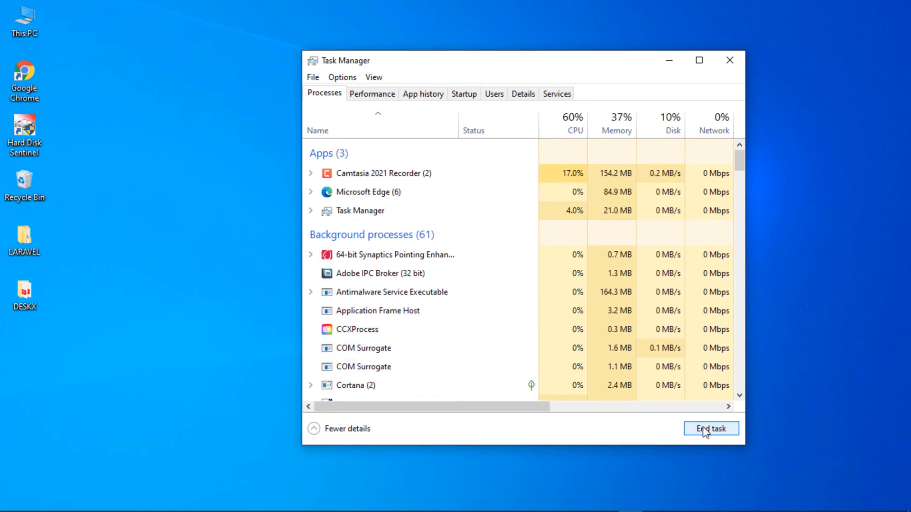
{"action": "left_click", "coordinate": [730, 60]}
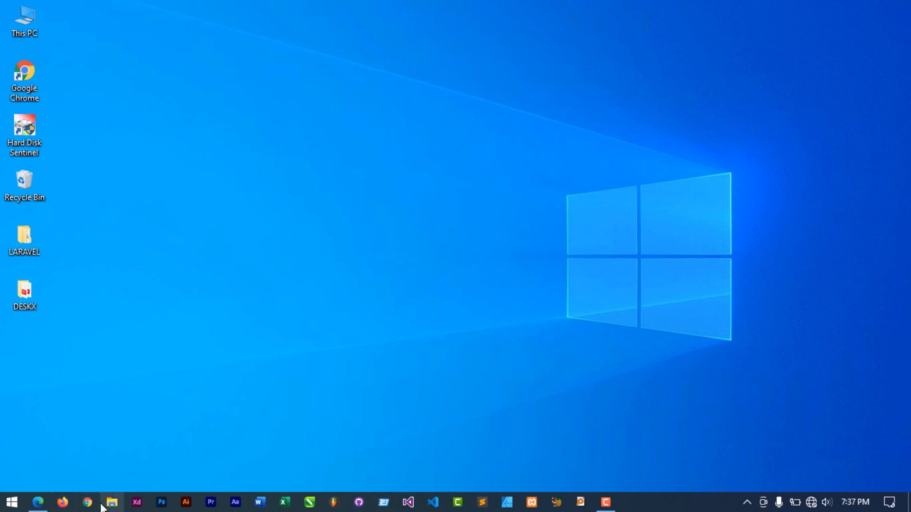
Step: Browse to C:\xampp in File Explorer and select the xampp-control application
{"action": "left_click", "coordinate": [111, 506]}
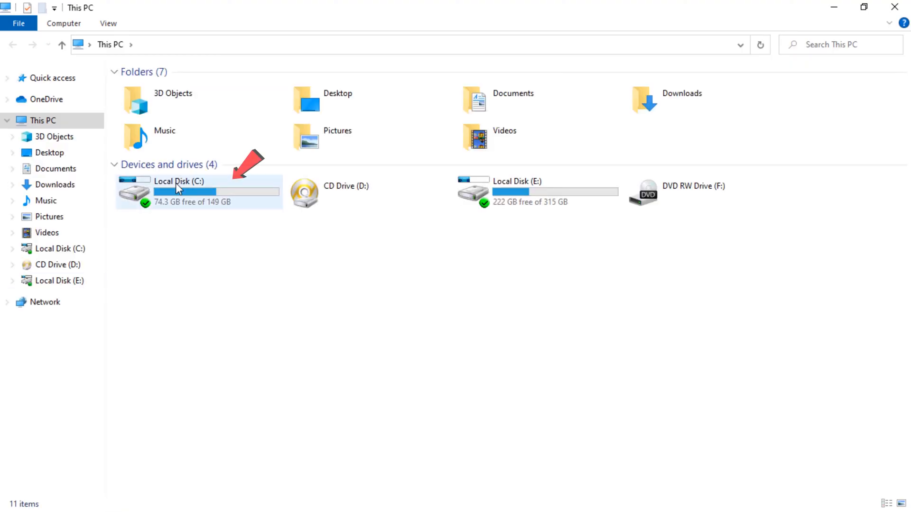
{"action": "double_click", "coordinate": [191, 191]}
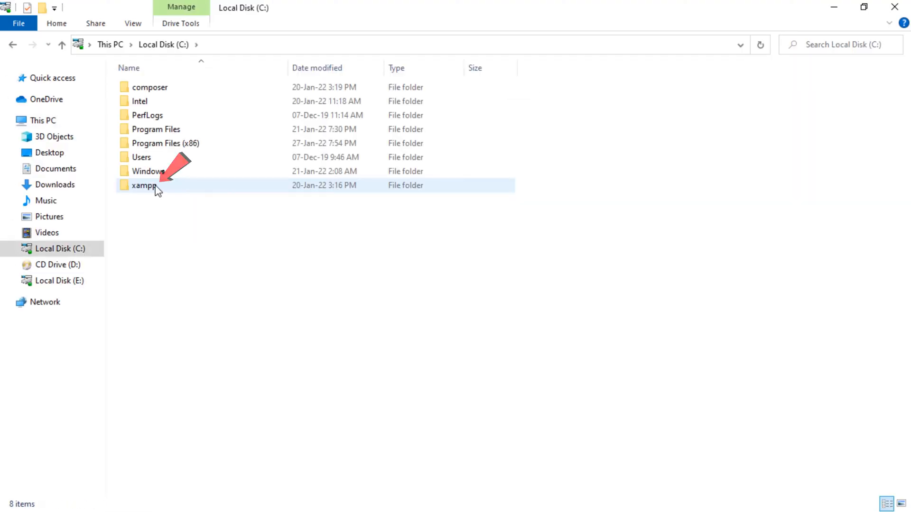
{"action": "double_click", "coordinate": [157, 187]}
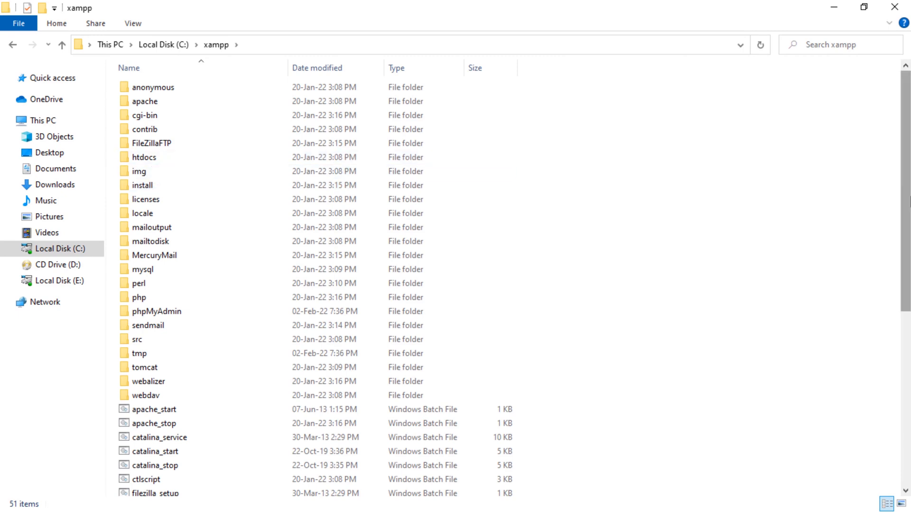
{"action": "left_click_drag", "start_coordinate": [905, 191], "coordinate": [906, 370]}
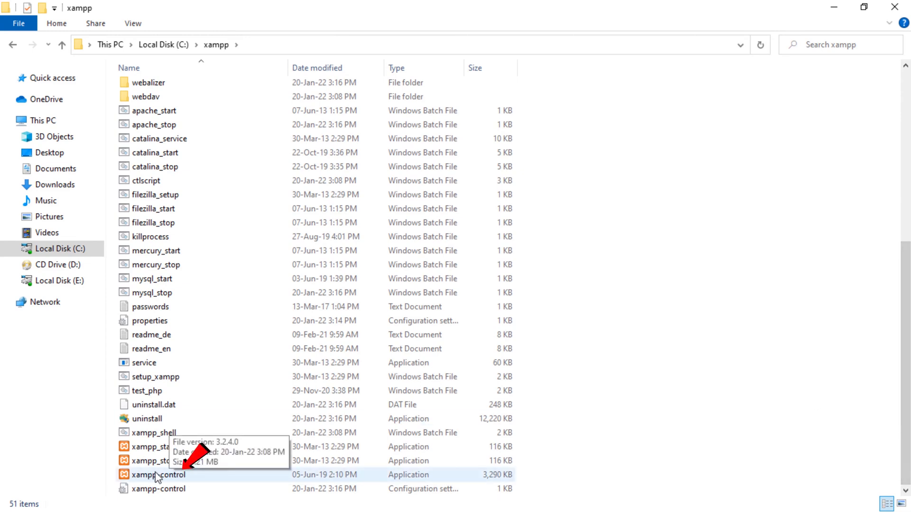
{"action": "left_click", "coordinate": [158, 475]}
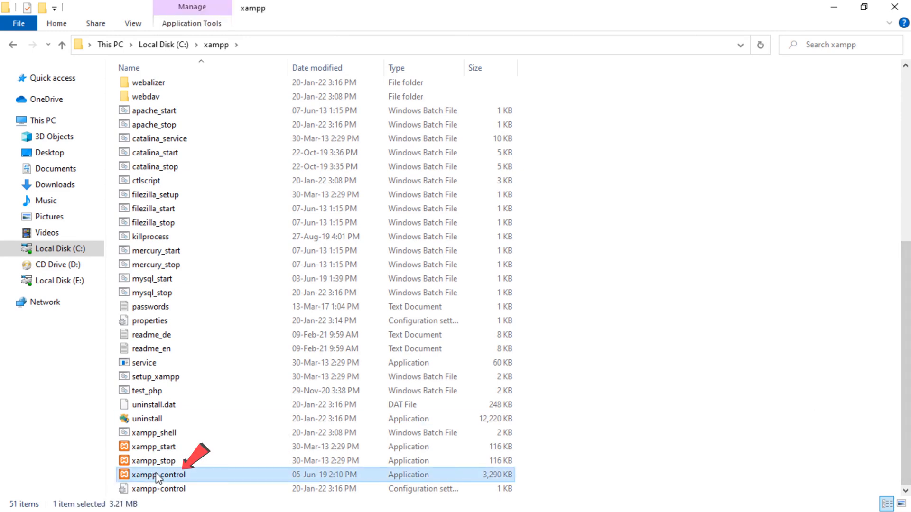
Step: Bring up xampp-control's Properties on the Compatibility settings
{"action": "right_click", "coordinate": [158, 476]}
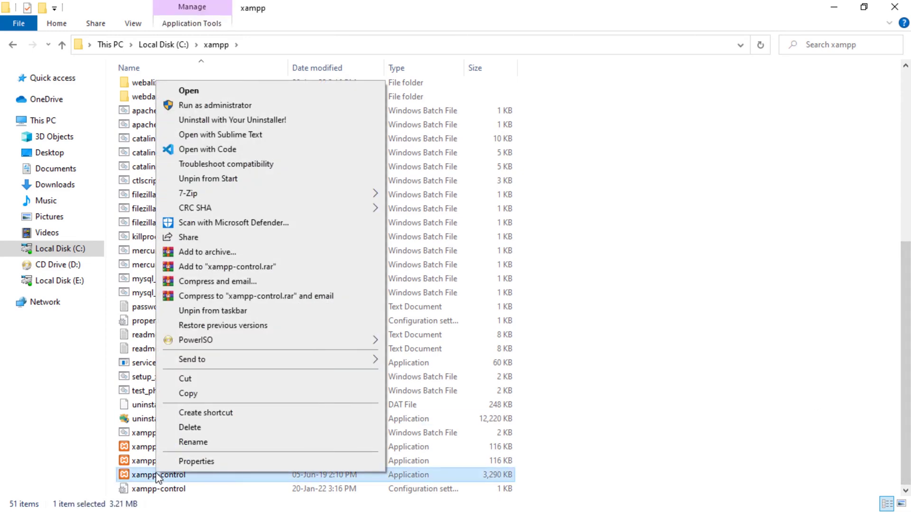
{"action": "left_click", "coordinate": [180, 466]}
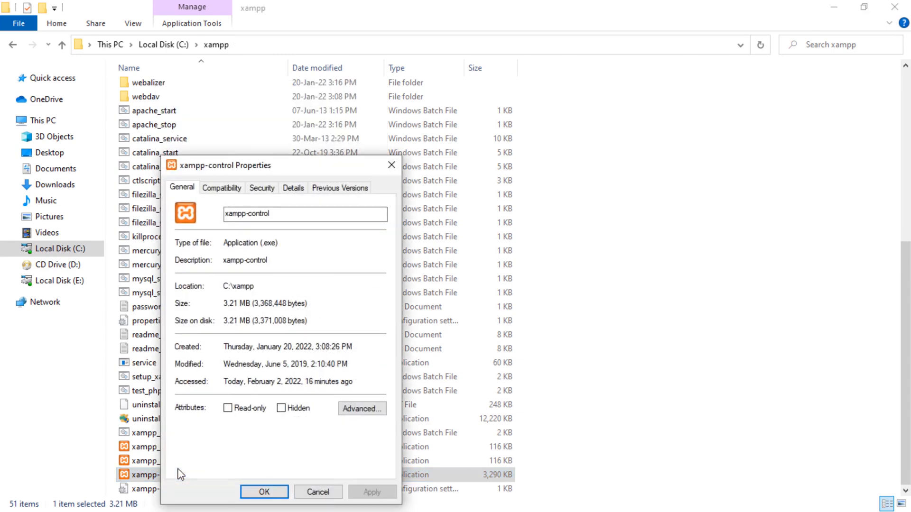
{"action": "left_click_drag", "start_coordinate": [262, 169], "coordinate": [317, 100]}
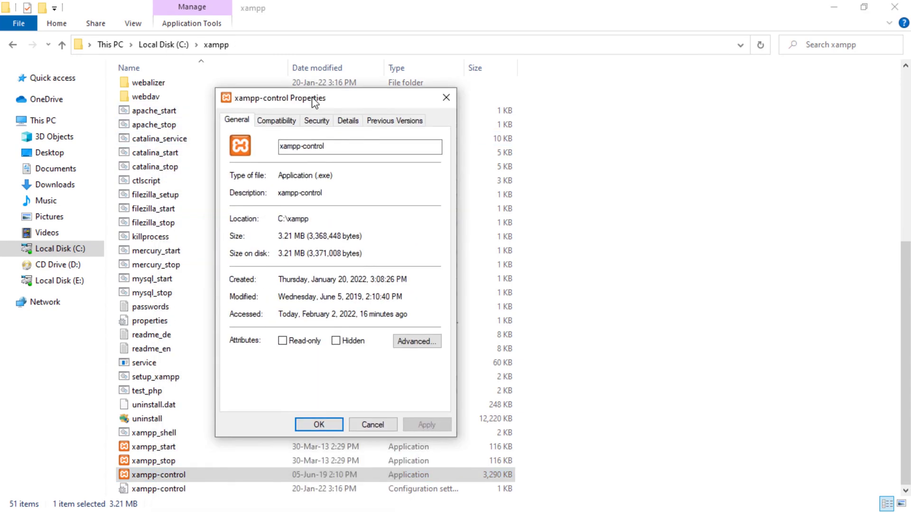
{"action": "left_click", "coordinate": [278, 121]}
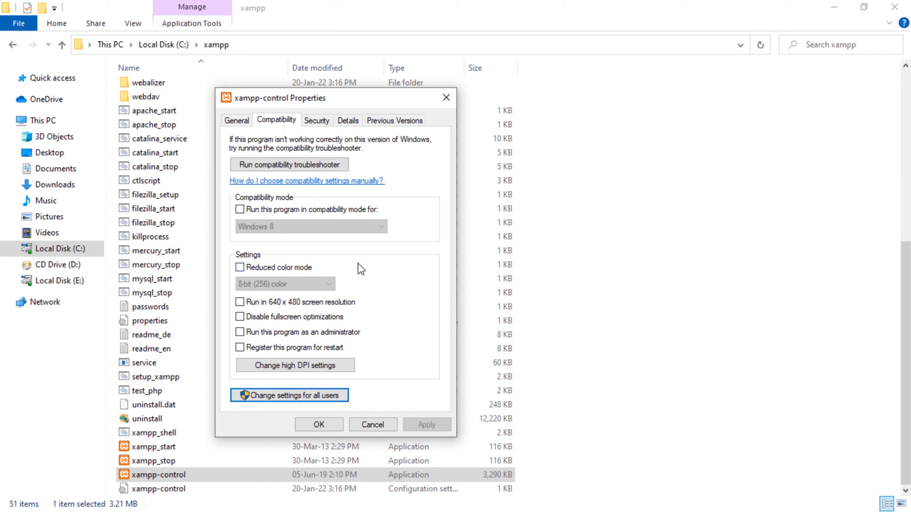
Step: Enable 'Run this program as an administrator', apply it and confirm with OK
{"action": "left_click", "coordinate": [241, 332]}
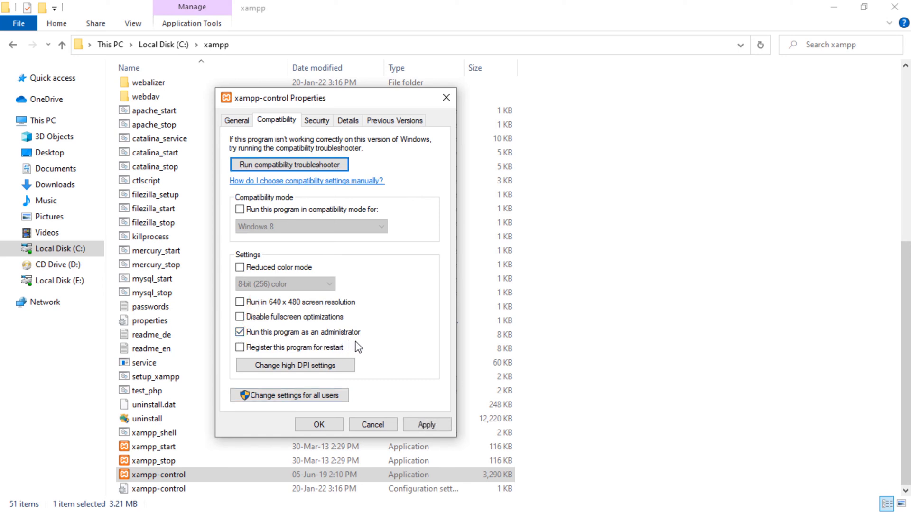
{"action": "left_click", "coordinate": [426, 426]}
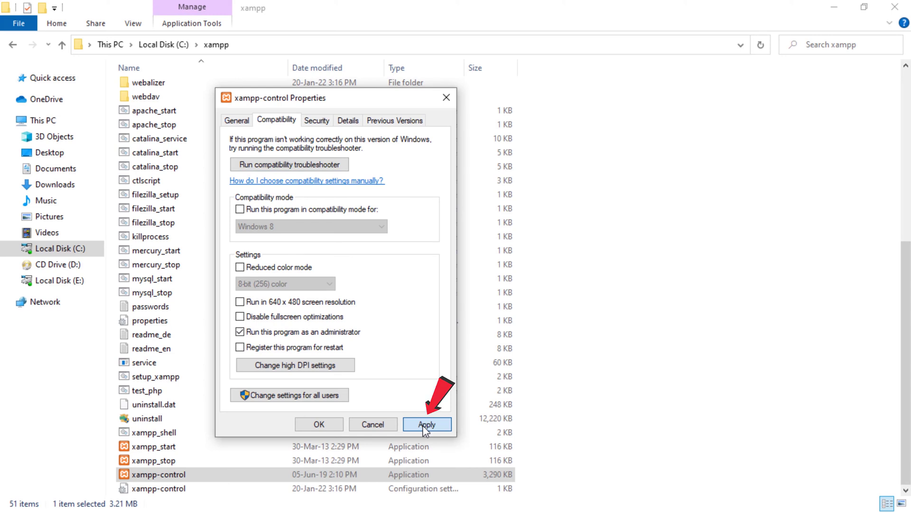
{"action": "left_click", "coordinate": [319, 425]}
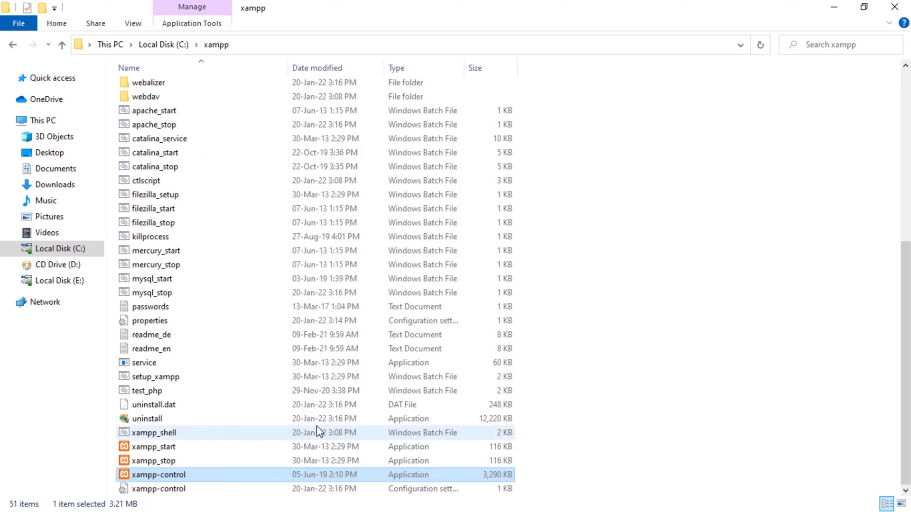
Step: Close Explorer and relaunch XAMPP Control Panel from the Start menu with admin rights
{"action": "left_click", "coordinate": [895, 7]}
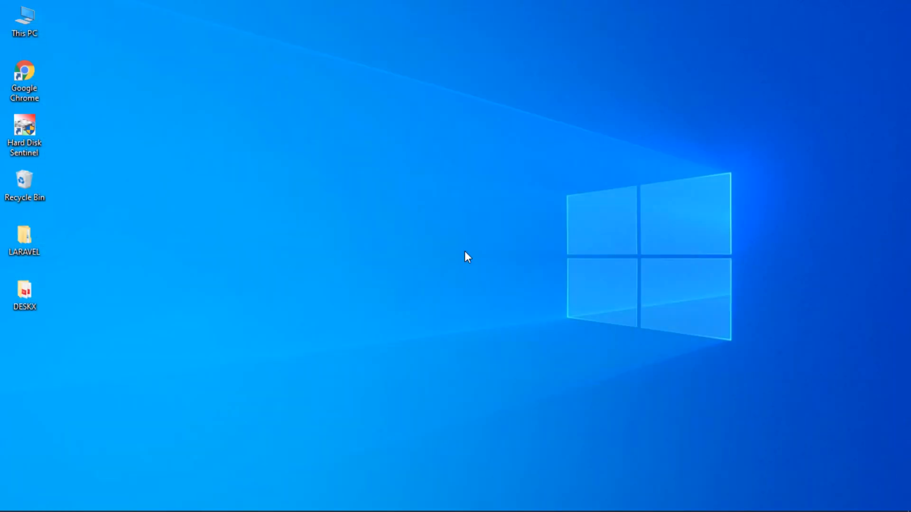
{"action": "left_click", "coordinate": [11, 503]}
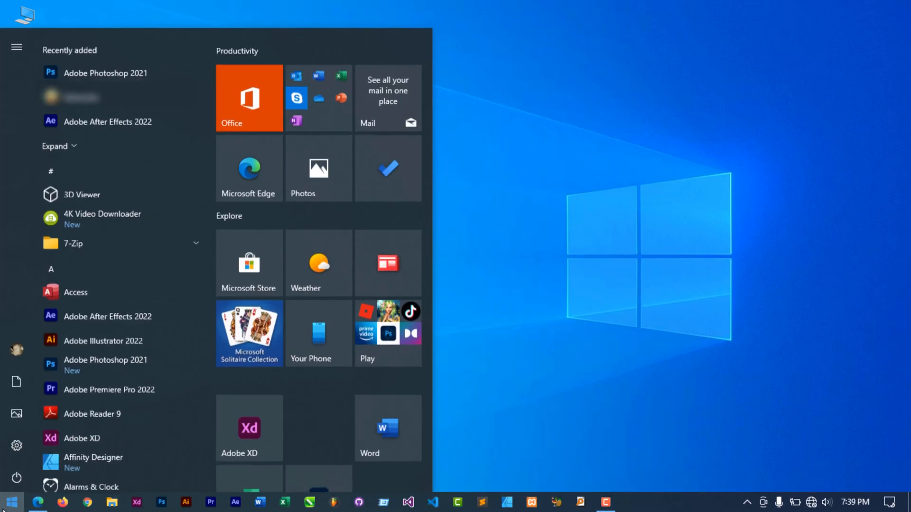
{"action": "type", "text": "xam"}
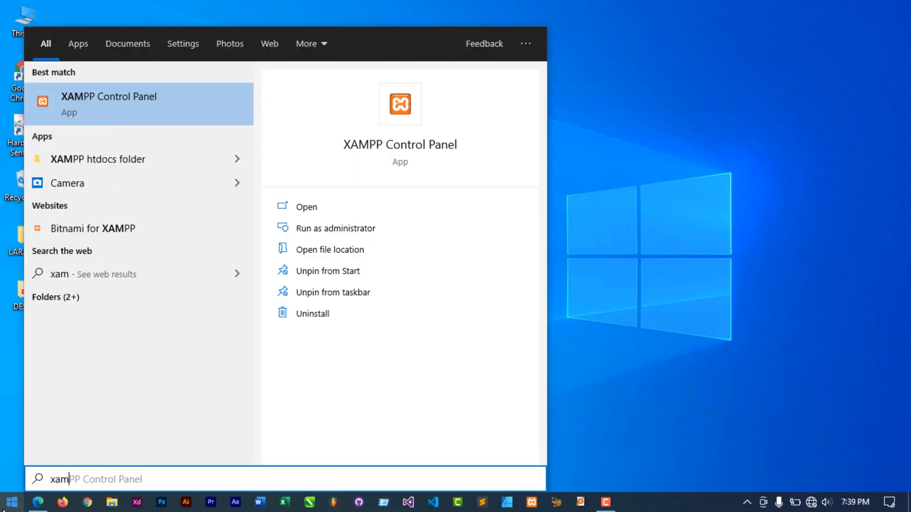
{"action": "left_click", "coordinate": [110, 117]}
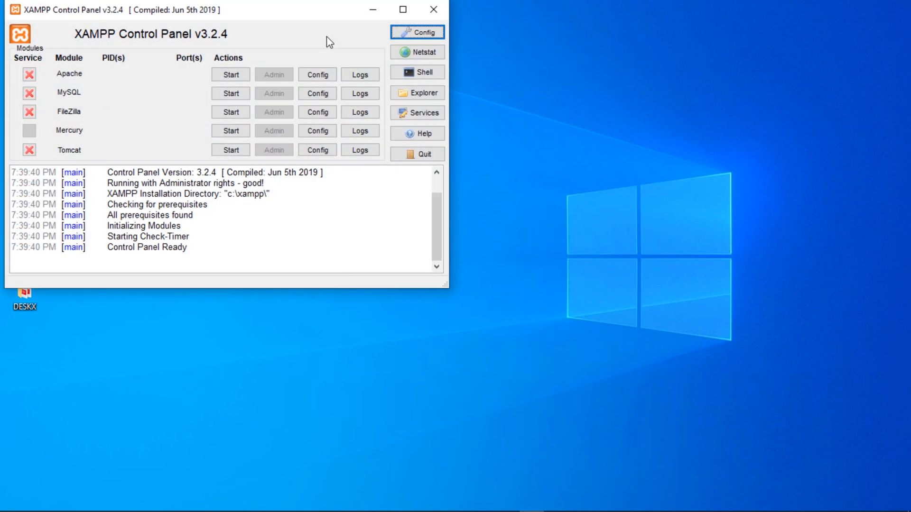
{"action": "left_click_drag", "start_coordinate": [296, 15], "coordinate": [523, 141]}
Step: Start Apache and MySQL and bring phpMyAdmin up in the browser
{"action": "left_click", "coordinate": [459, 200]}
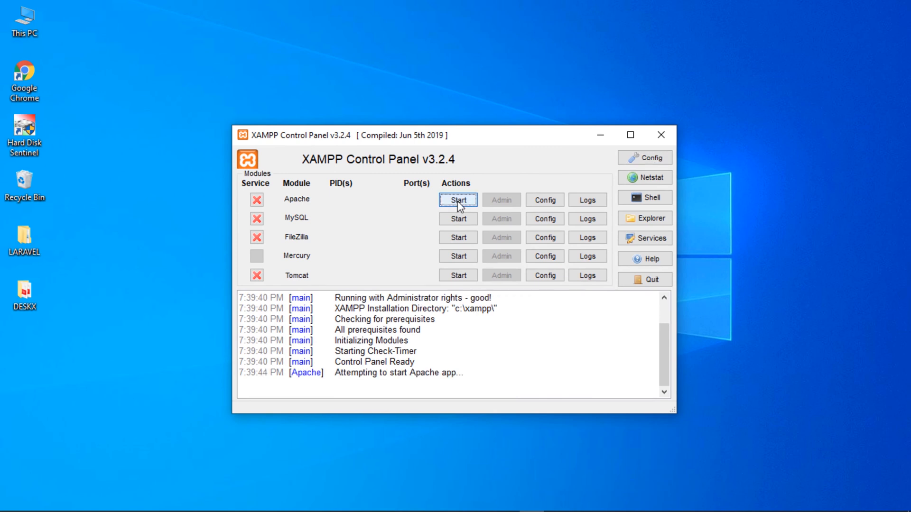
{"action": "left_click", "coordinate": [458, 219]}
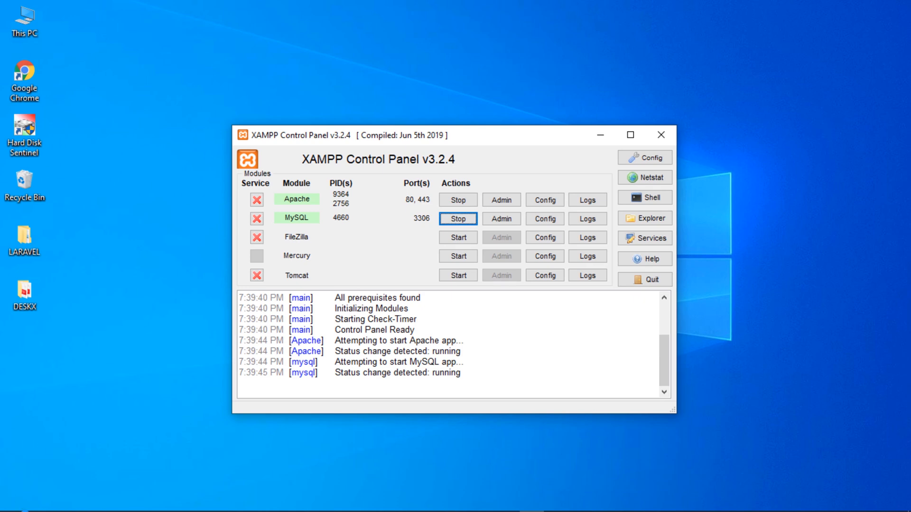
{"action": "left_click", "coordinate": [14, 502]}
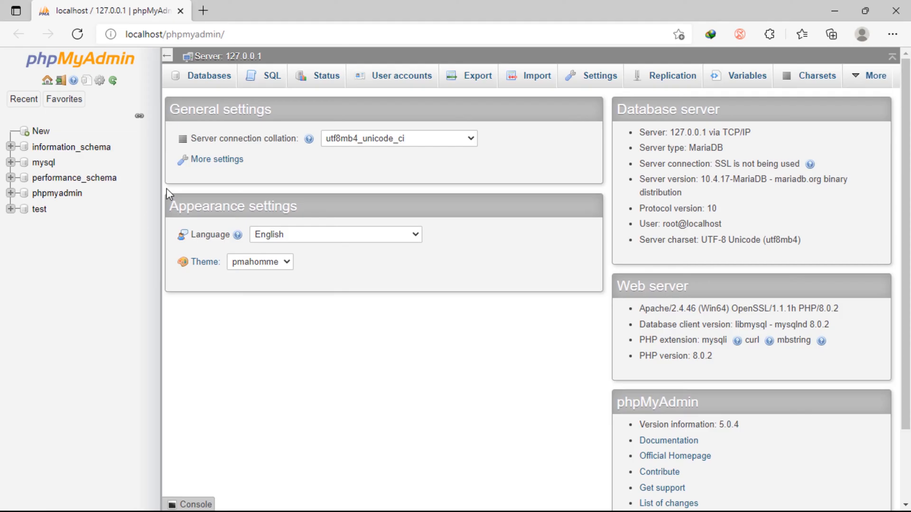
Step: Reload phpMyAdmin, show the Databases list, then minimise the browser
{"action": "left_click", "coordinate": [77, 34]}
{"action": "left_click", "coordinate": [41, 132]}
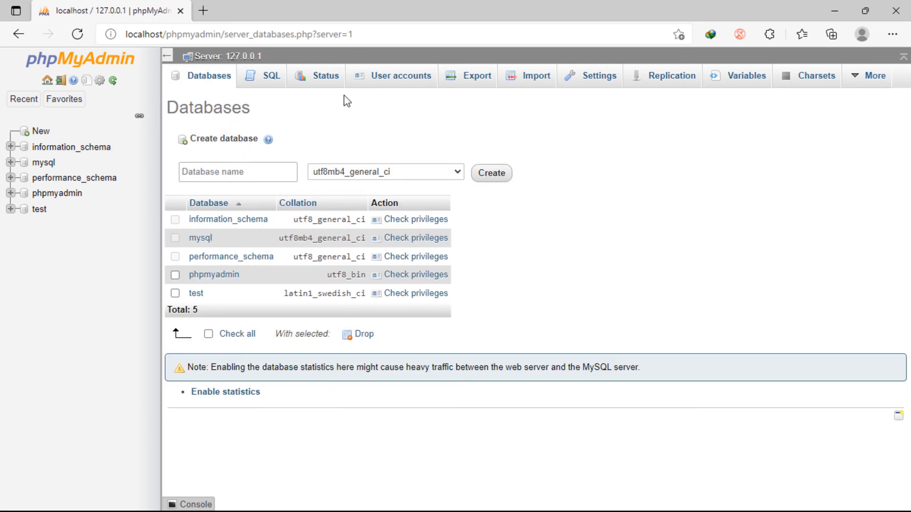
{"action": "left_click", "coordinate": [836, 9]}
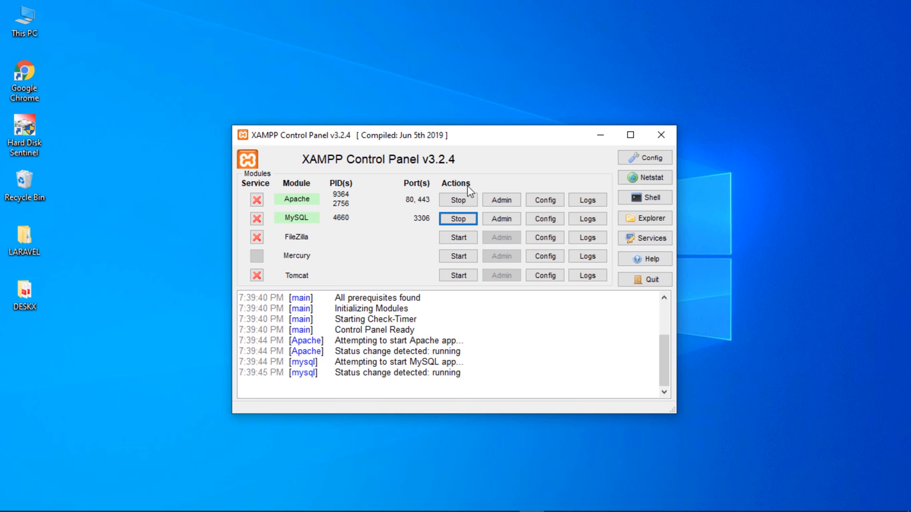
Step: Stop Apache and MySQL, quit cleanly, and answer 'Yes, this program worked correctly'
{"action": "left_click", "coordinate": [458, 200]}
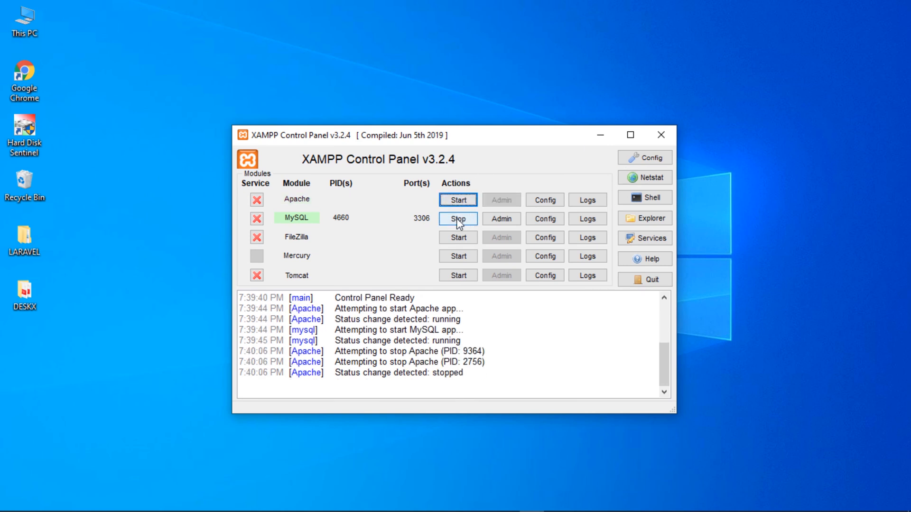
{"action": "left_click", "coordinate": [458, 219]}
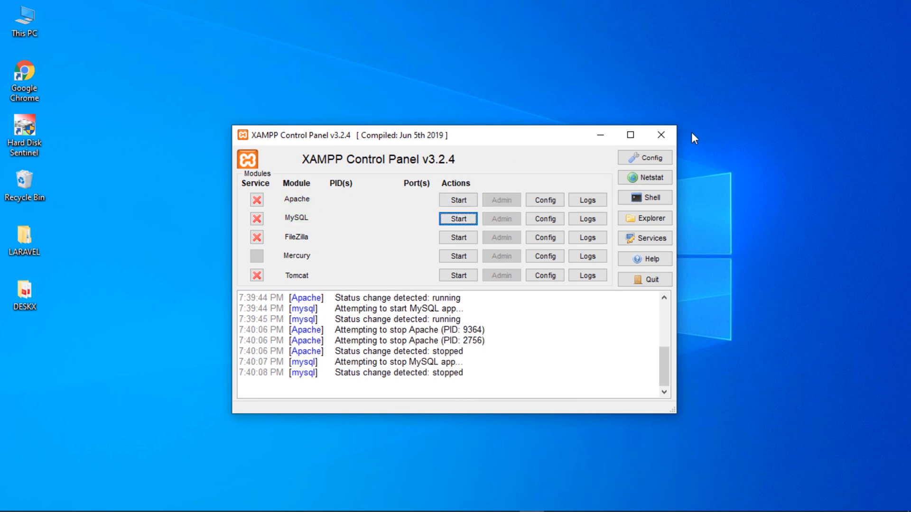
{"action": "left_click", "coordinate": [648, 280]}
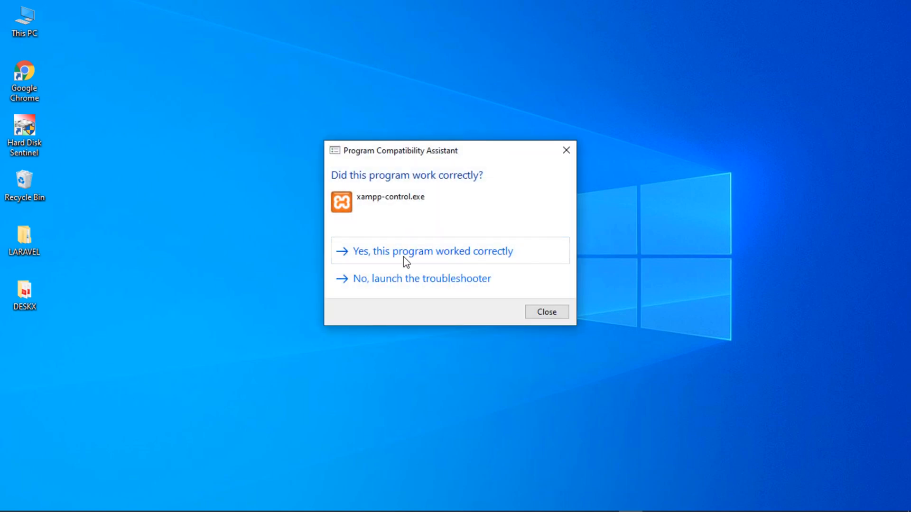
{"action": "left_click", "coordinate": [424, 255]}
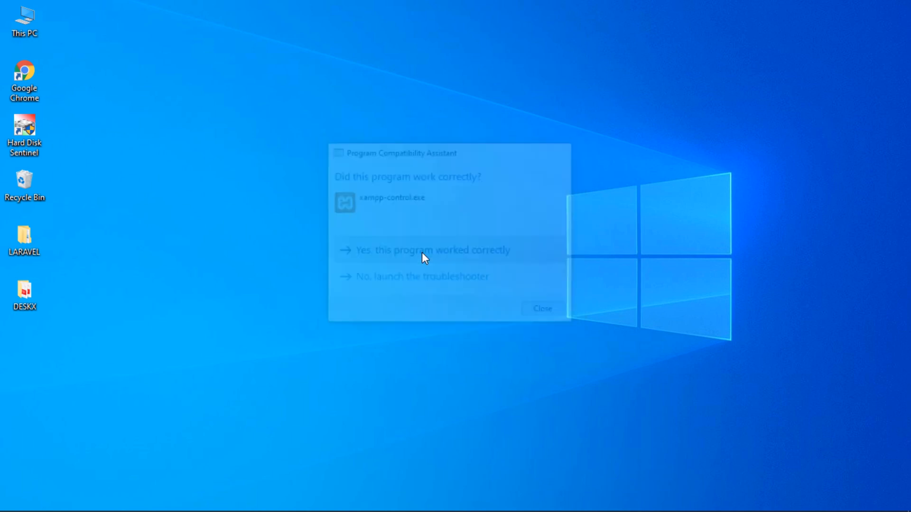